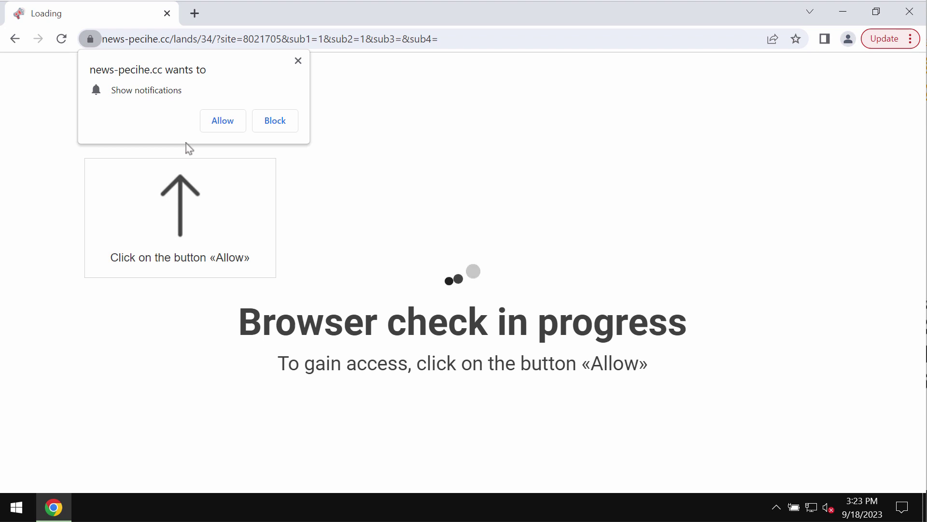
Allow news-pecihe.cc to show notifications in Chrome
{"action": "left_click", "coordinate": [215, 126]}
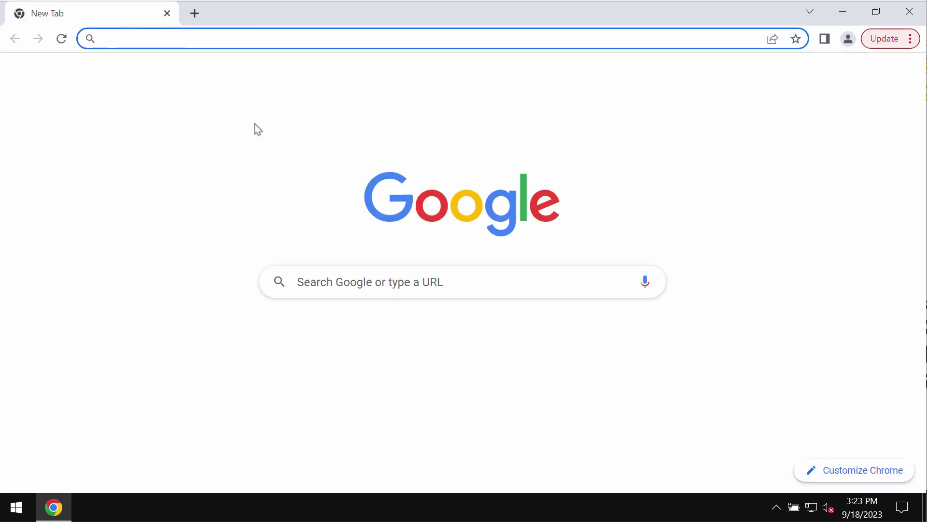
Go to Chrome's Notifications permissions under Privacy and security > Site settings
{"action": "left_click", "coordinate": [869, 262]}
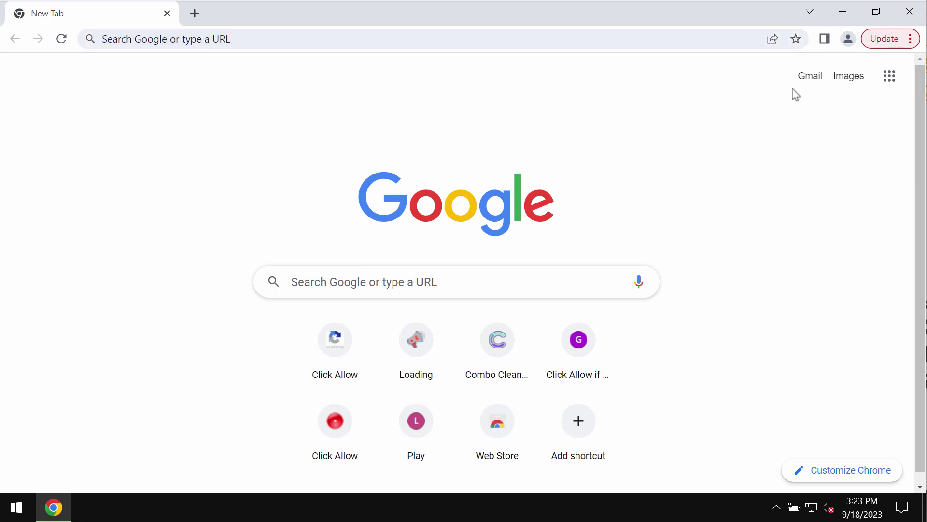
{"action": "left_click", "coordinate": [872, 41]}
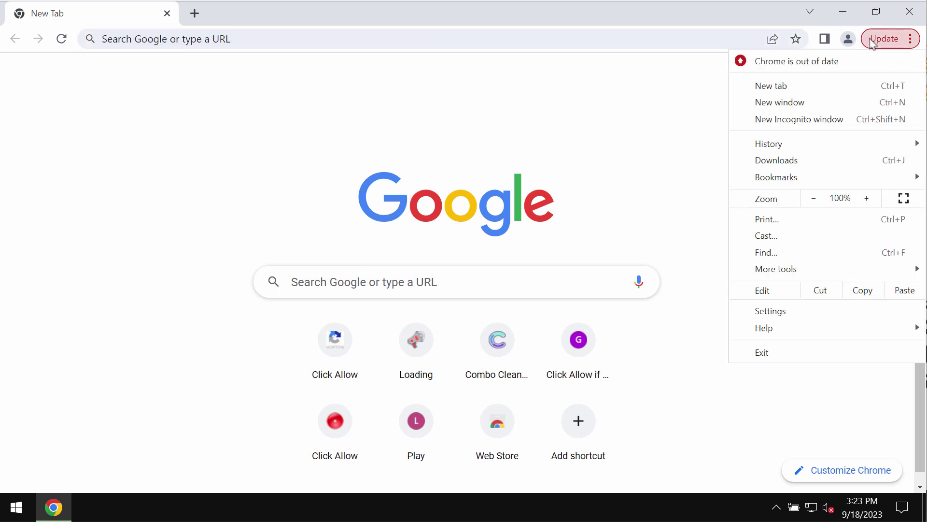
{"action": "left_click", "coordinate": [773, 311]}
{"action": "left_click", "coordinate": [58, 179]}
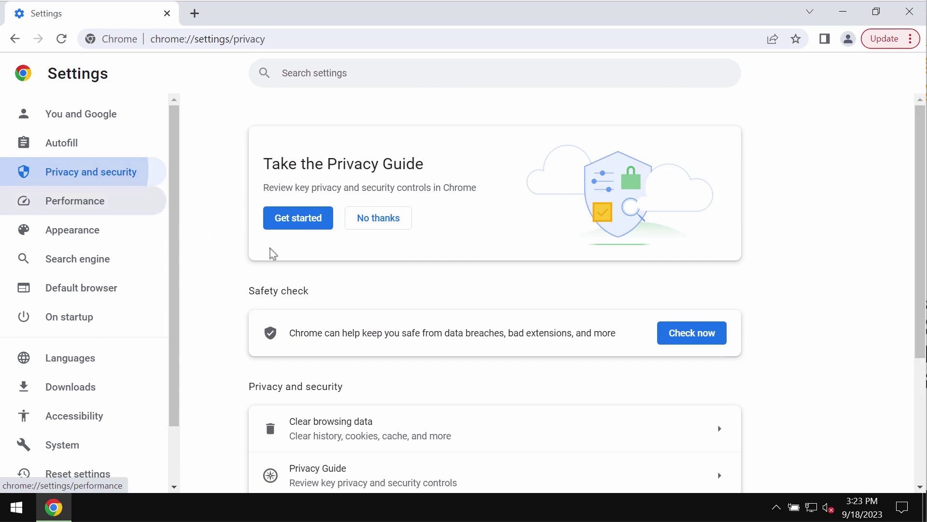
{"action": "scroll", "coordinate": [372, 420], "scroll_direction": "down", "scroll_amount": 4}
{"action": "left_click", "coordinate": [364, 430]}
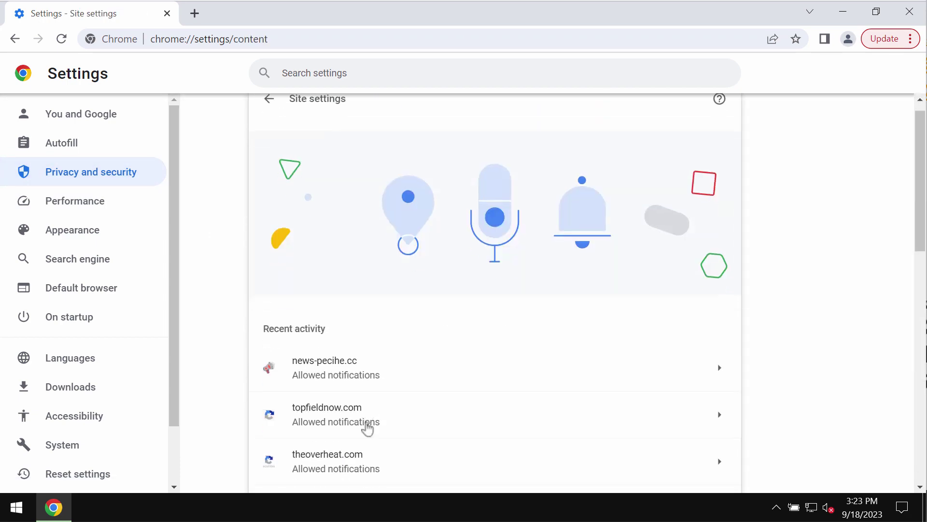
{"action": "scroll", "coordinate": [360, 387], "scroll_direction": "down", "scroll_amount": 3}
{"action": "scroll", "coordinate": [345, 429], "scroll_direction": "down", "scroll_amount": 4}
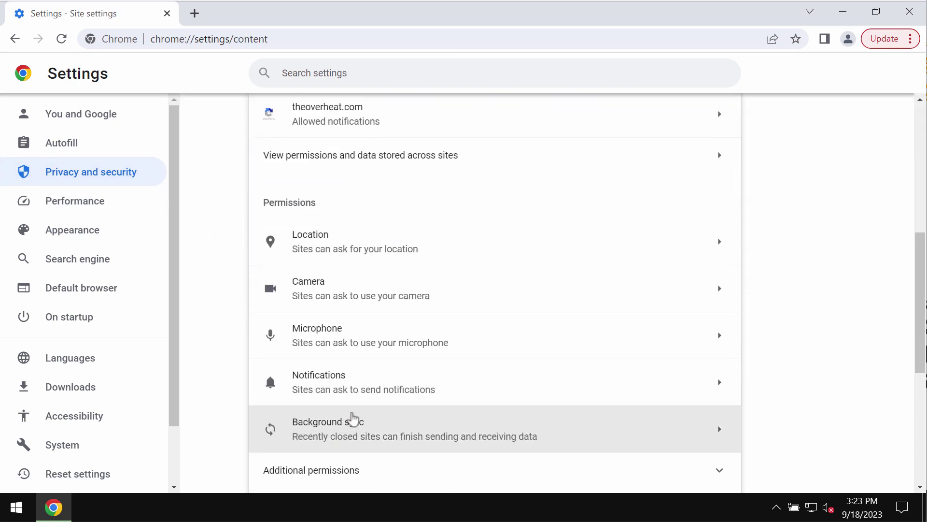
{"action": "left_click", "coordinate": [360, 389]}
{"action": "scroll", "coordinate": [356, 392], "scroll_direction": "down", "scroll_amount": 3}
{"action": "scroll", "coordinate": [368, 389], "scroll_direction": "down", "scroll_amount": 7}
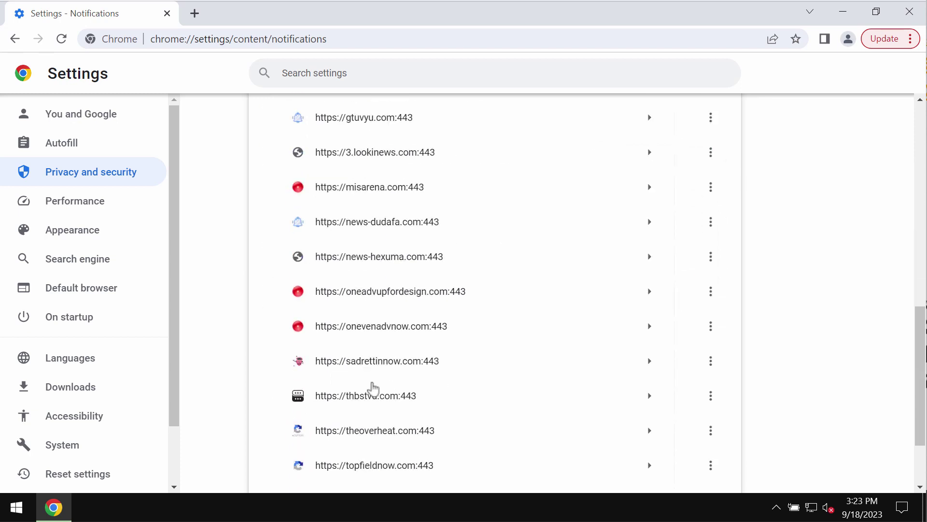
{"action": "scroll", "coordinate": [425, 376], "scroll_direction": "up", "scroll_amount": 4}
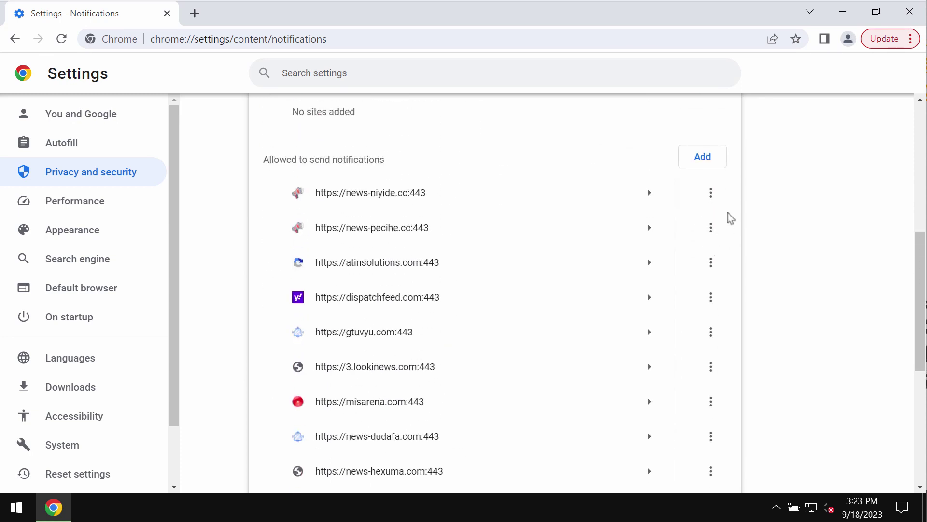
Remove news-niyide.cc, news-pecihe.cc, atinsolutions.com and dispatchfeed.com from allowed notifications
{"action": "left_click", "coordinate": [711, 193]}
{"action": "left_click", "coordinate": [695, 242]}
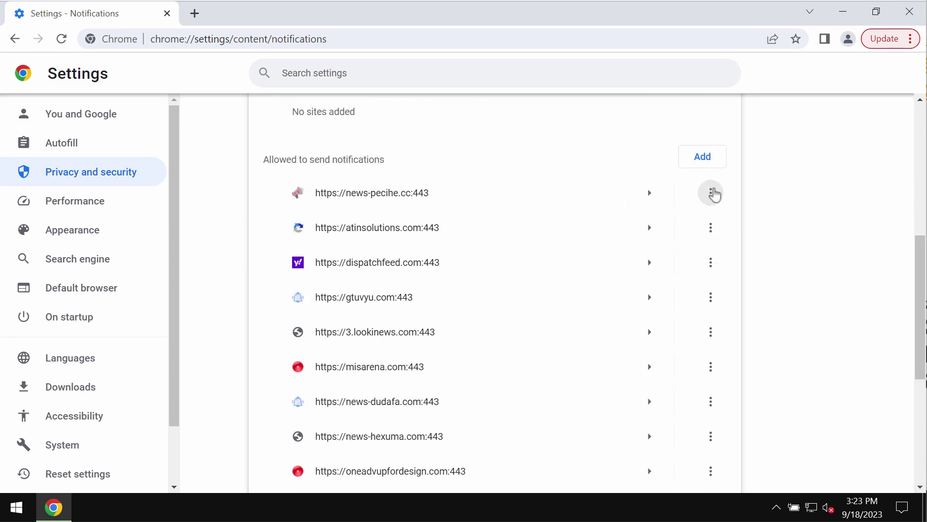
{"action": "left_click", "coordinate": [711, 193]}
{"action": "left_click", "coordinate": [696, 242]}
{"action": "left_click", "coordinate": [711, 193]}
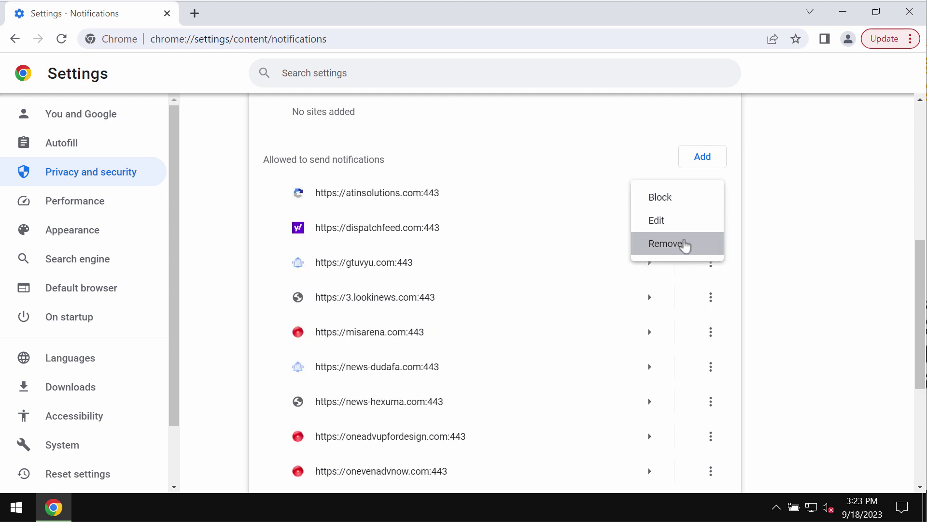
{"action": "left_click", "coordinate": [686, 243]}
{"action": "left_click", "coordinate": [711, 192]}
{"action": "left_click", "coordinate": [686, 243]}
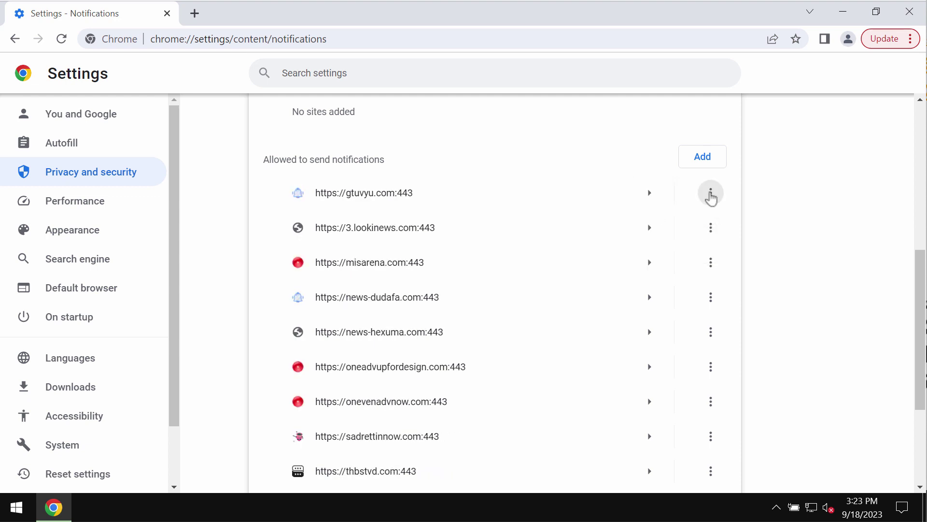
Remove 3.lookinews.com, misarena.com, gtuvyu.com and news-dudafa.com from allowed notifications
{"action": "left_click", "coordinate": [710, 193]}
{"action": "left_click", "coordinate": [681, 267]}
{"action": "left_click", "coordinate": [710, 228]}
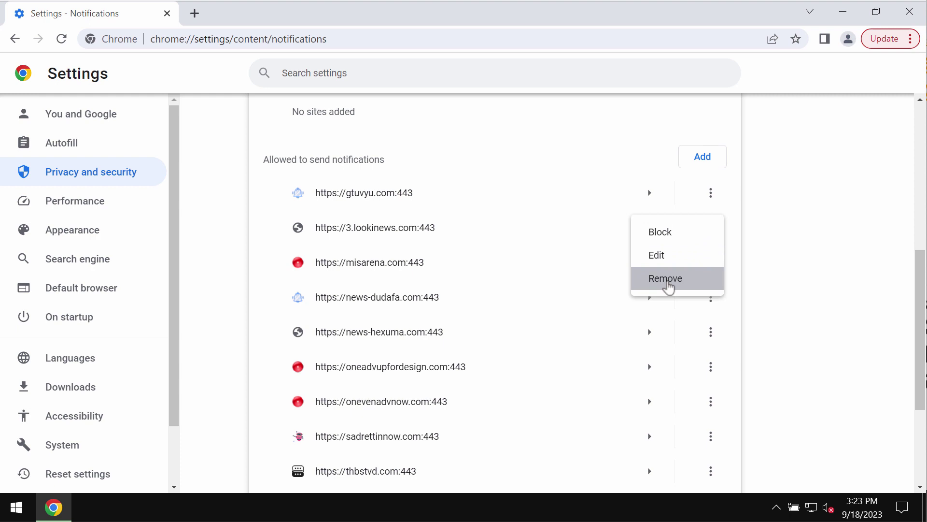
{"action": "left_click", "coordinate": [668, 280]}
{"action": "left_click", "coordinate": [710, 227]}
{"action": "left_click", "coordinate": [687, 275]}
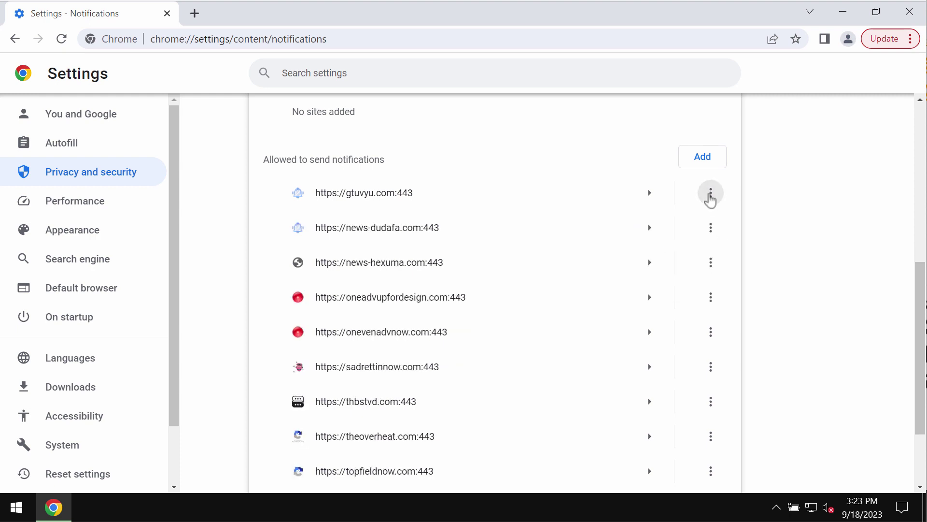
{"action": "left_click", "coordinate": [711, 193]}
{"action": "left_click", "coordinate": [696, 246]}
{"action": "left_click", "coordinate": [710, 193]}
{"action": "left_click", "coordinate": [700, 246]}
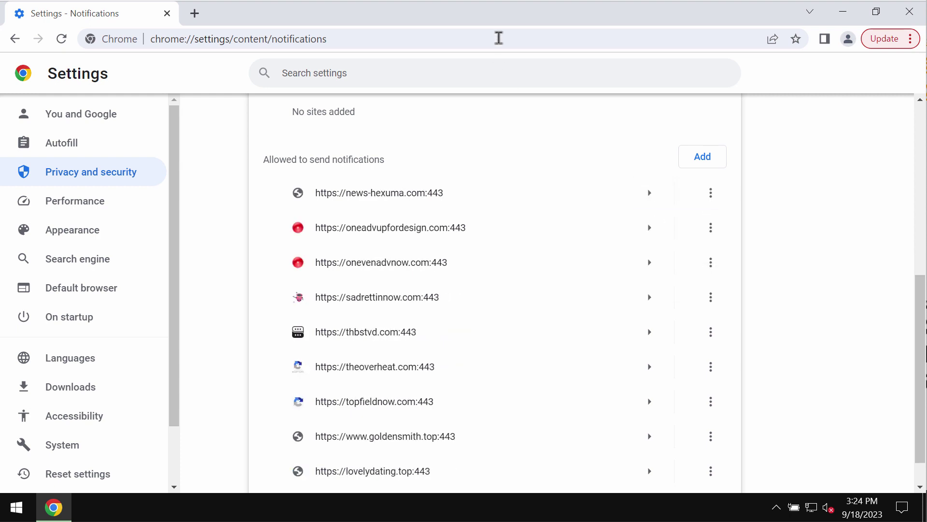
{"action": "left_click", "coordinate": [501, 31]}
Load the combocleaner.com website in Chrome
{"action": "type", "text": "c"}
{"action": "key", "text": "Return"}
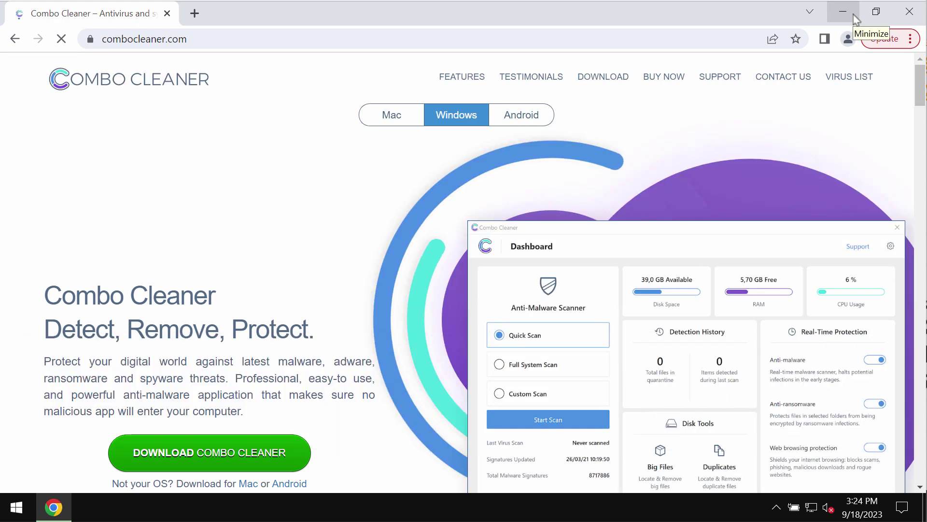
Minimize Chrome and launch Combo Cleaner from its desktop icon
{"action": "left_click", "coordinate": [843, 12]}
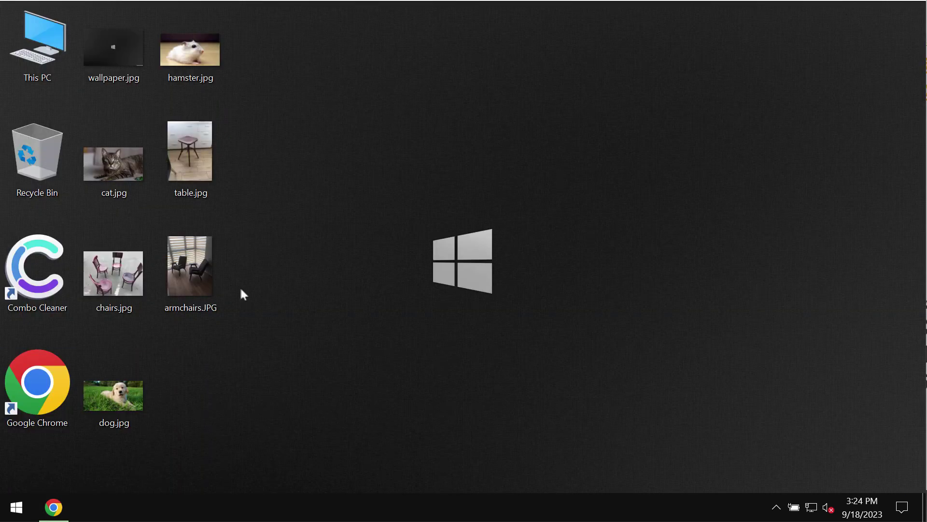
{"action": "left_click", "coordinate": [38, 270]}
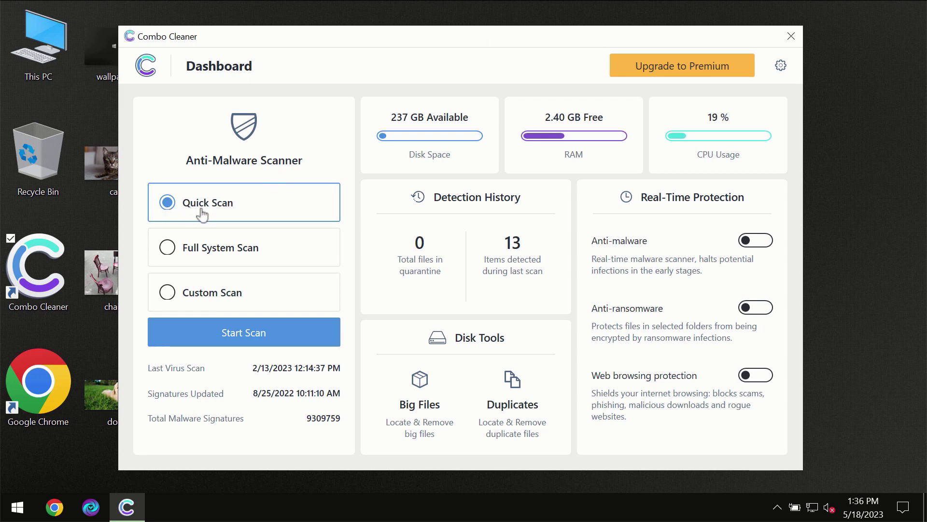
Start a Quick Scan from the Combo Cleaner Dashboard
{"action": "left_click", "coordinate": [237, 338]}
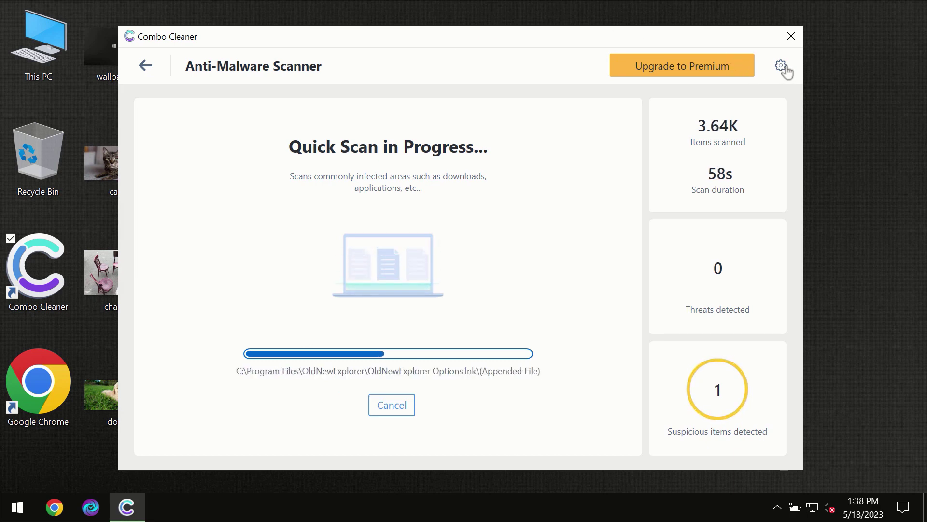
Look over the Anti-Ransomware settings, then go back to the Dashboard
{"action": "left_click", "coordinate": [782, 66]}
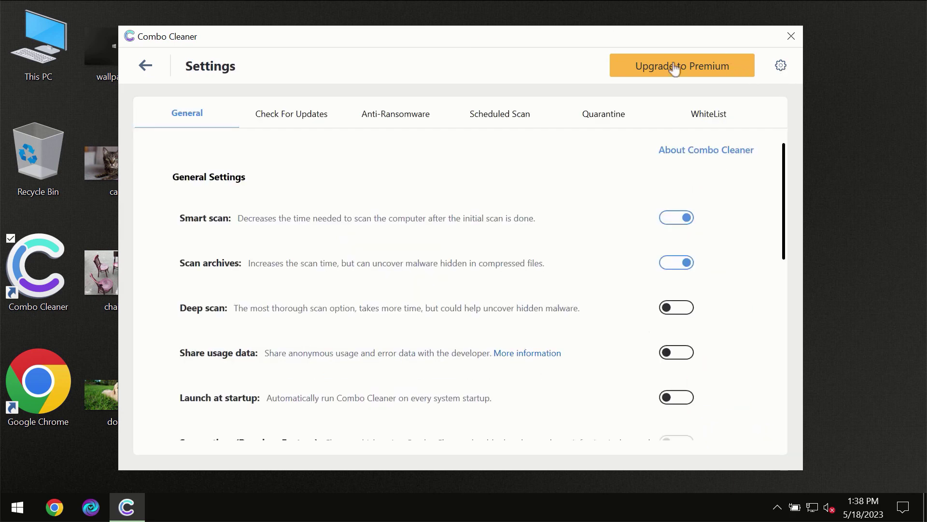
{"action": "left_click", "coordinate": [390, 123]}
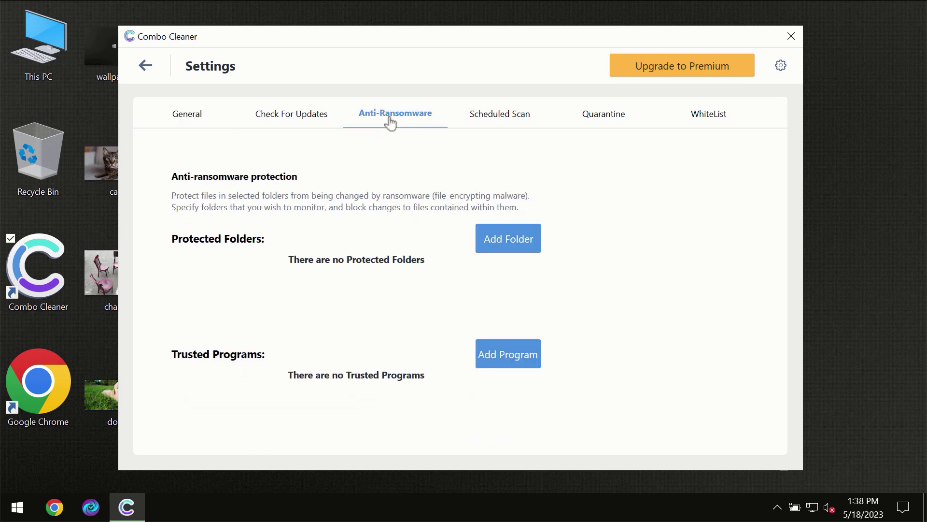
{"action": "left_click", "coordinate": [146, 66]}
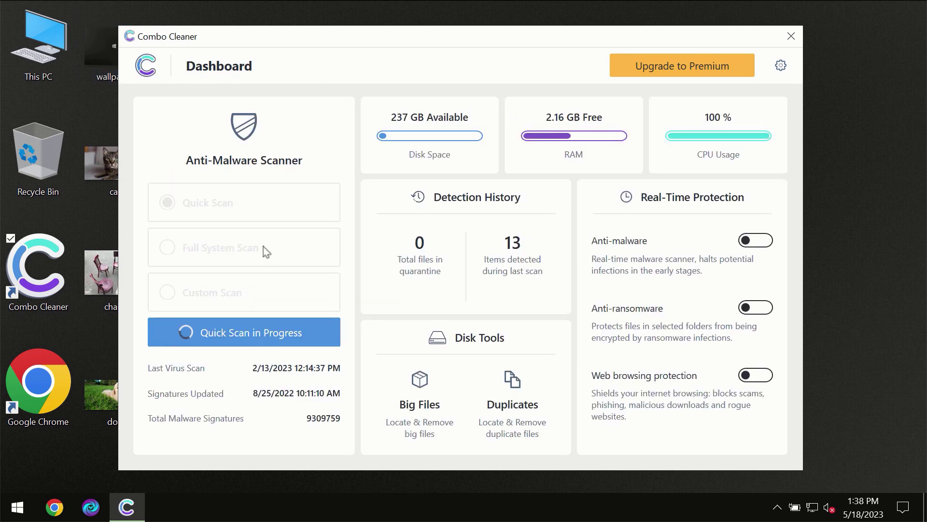
Follow the quick scan to its results, then bring up the Premium upgrade offer
{"action": "left_click", "coordinate": [268, 338]}
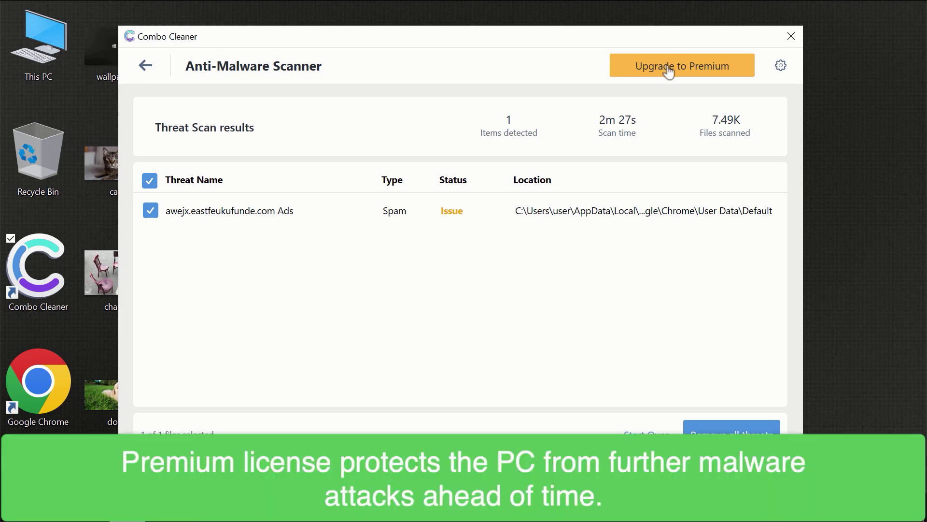
{"action": "left_click", "coordinate": [665, 67]}
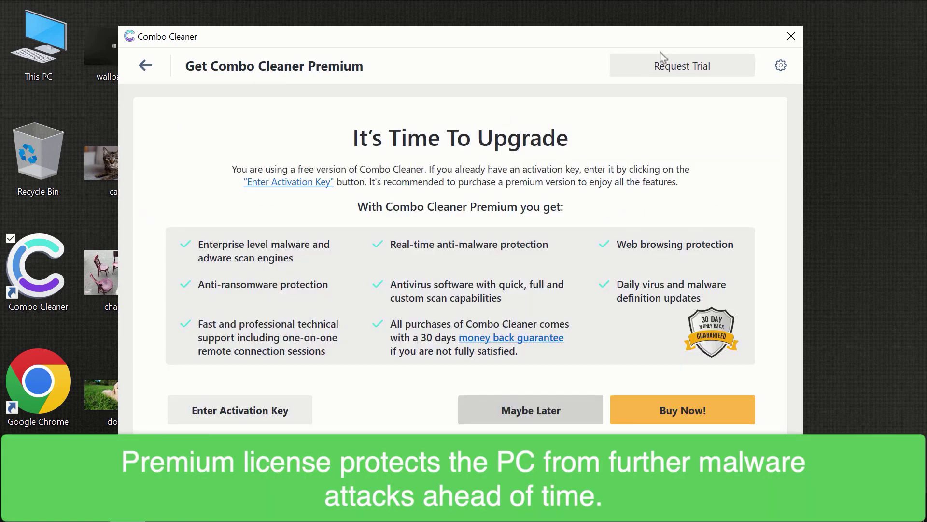